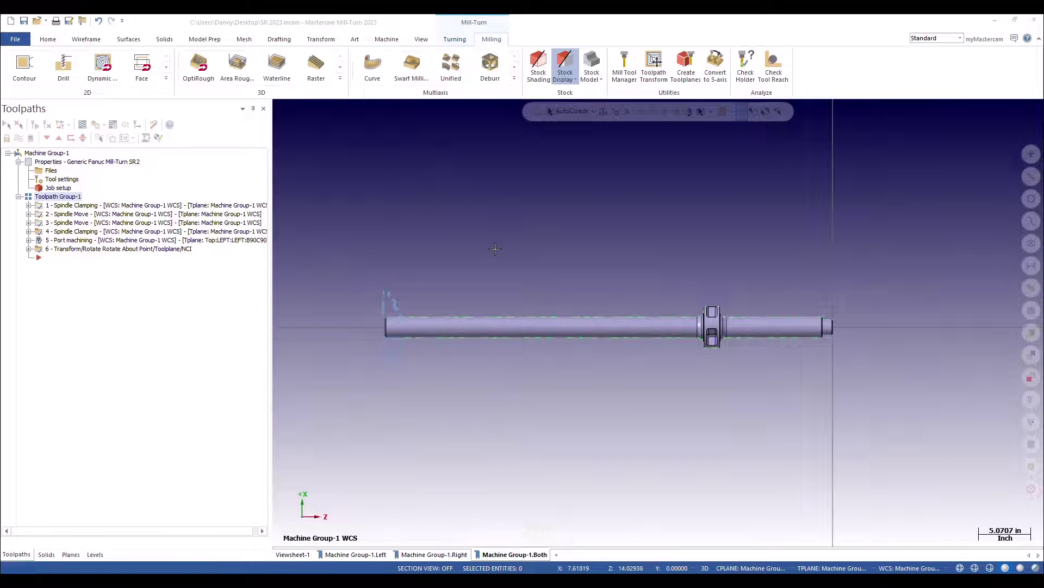
# - Tilt the long shaft from the flat side view into an isometric-style 3-D view
pyautogui.moveTo(495, 249); pyautogui.dragTo(456, 277, button='middle')
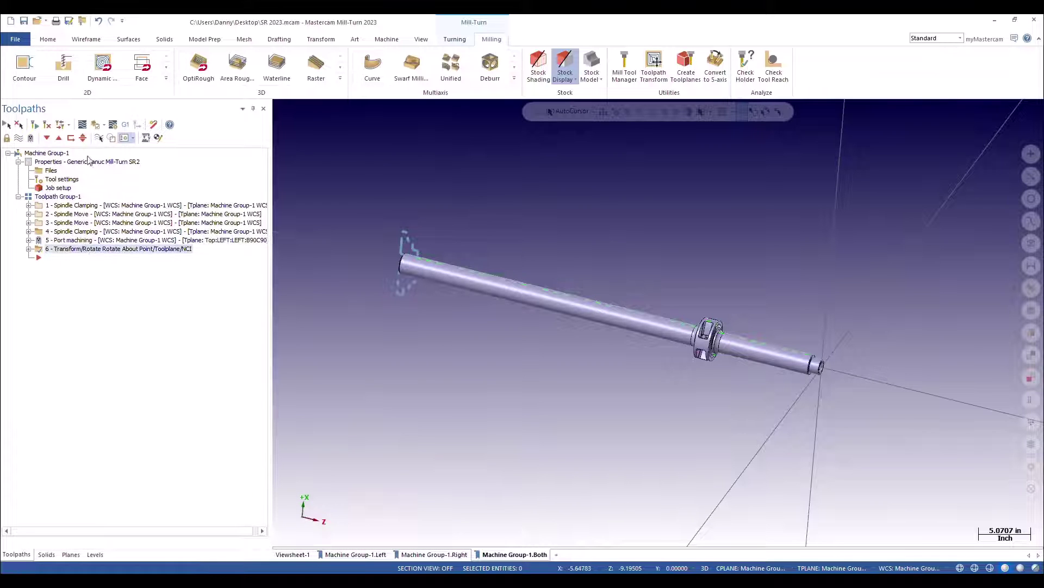
# - Backplot the toolpaths while rotating around the shaft, then return to the flat side view
pyautogui.click(82, 126)
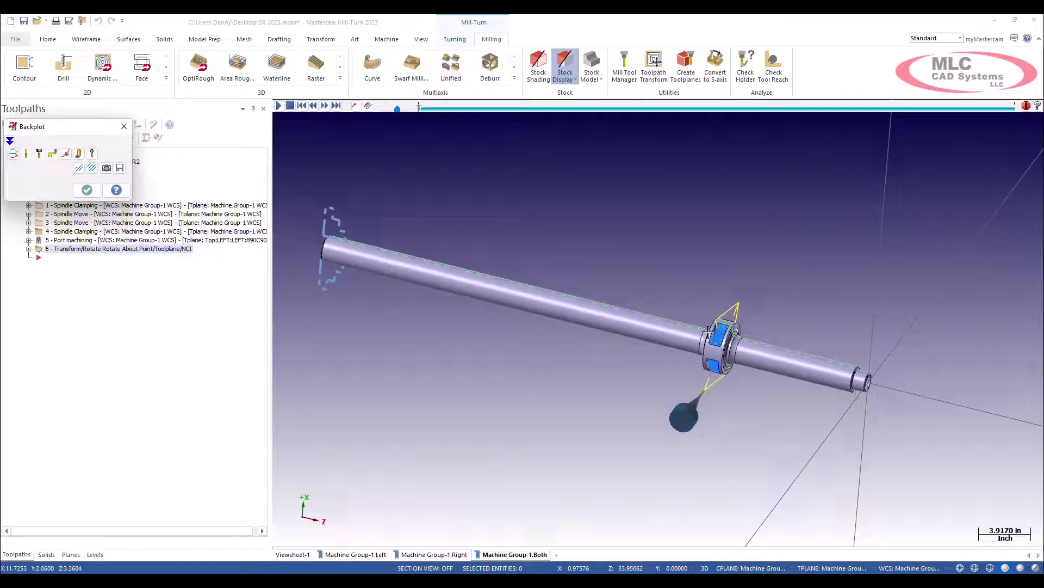
pyautogui.moveTo(734, 261); pyautogui.dragTo(517, 225, button='middle')
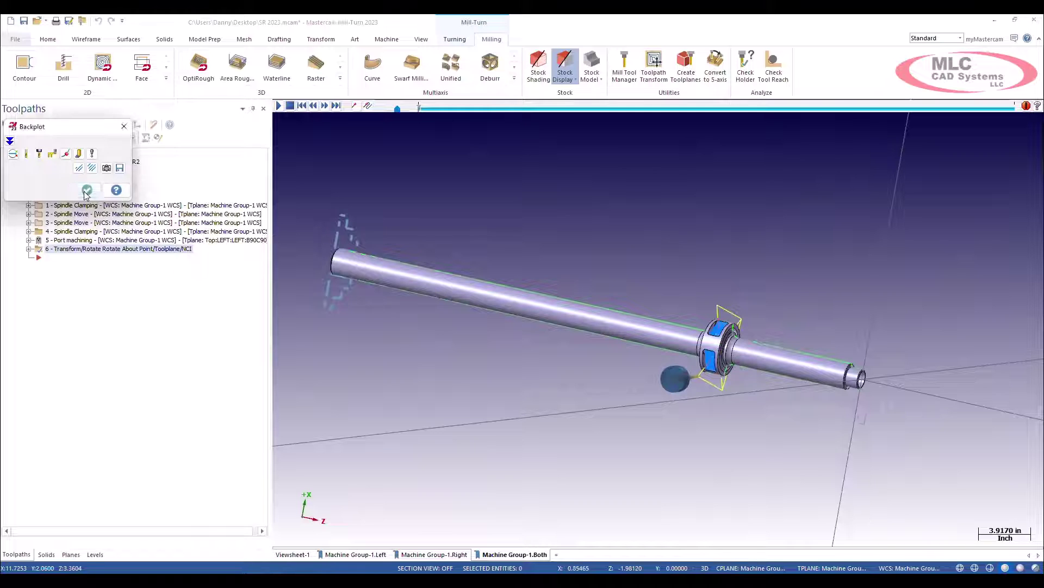
pyautogui.press('Escape')
pyautogui.rightClick(518, 225)
pyautogui.click(552, 309)
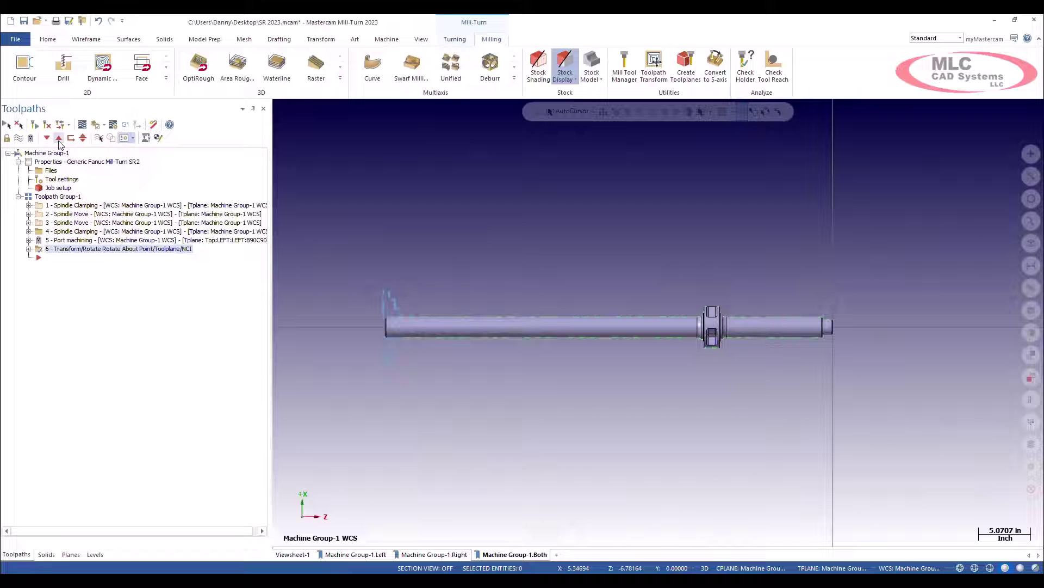
# - Place new operations after operation 4 and start a Steady Rest operation for Steady Rest - Right
pyautogui.click(59, 137)
pyautogui.click(58, 138)
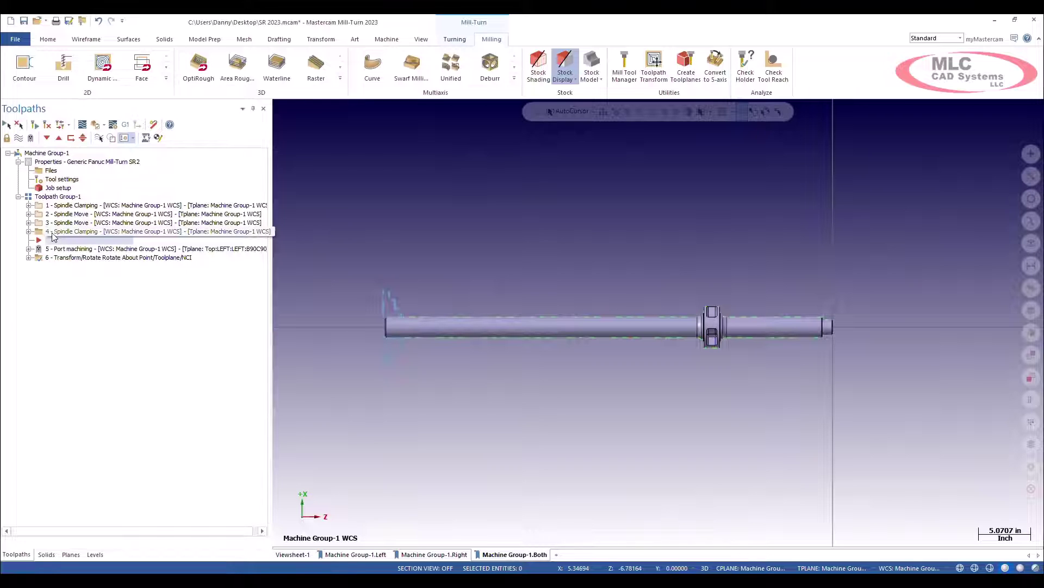
pyautogui.click(457, 41)
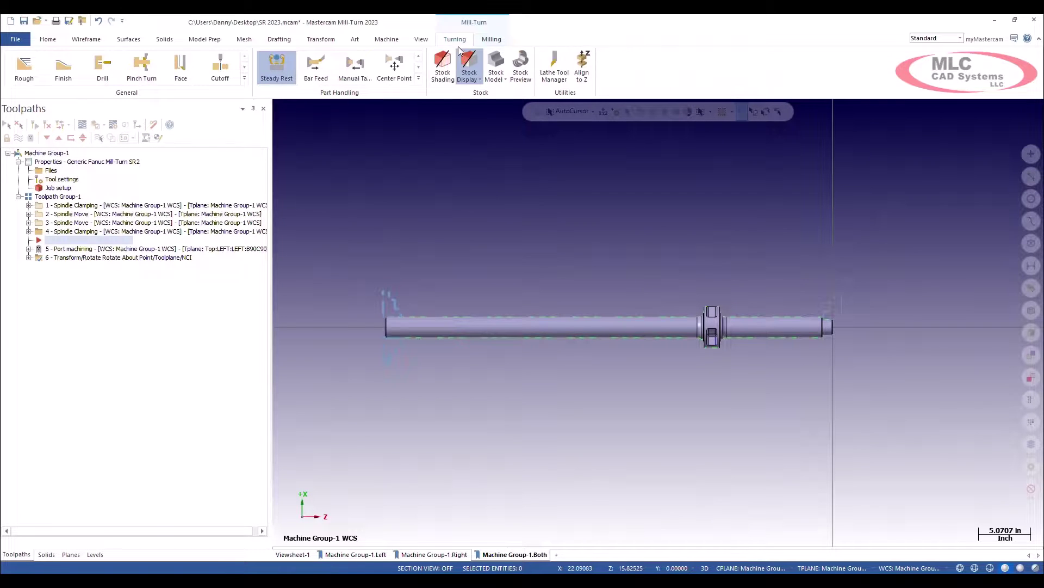
pyautogui.click(419, 80)
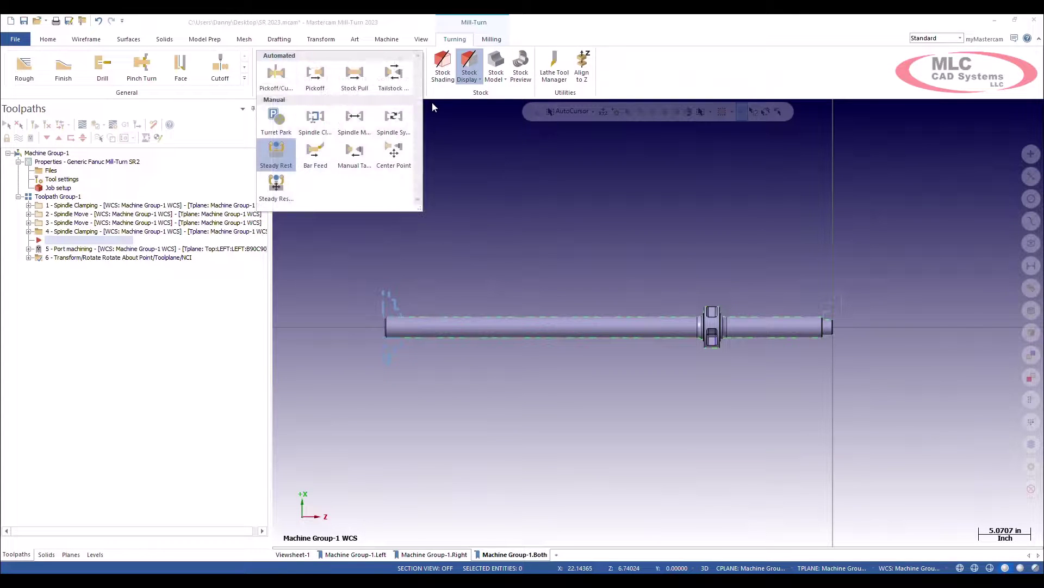
pyautogui.click(276, 154)
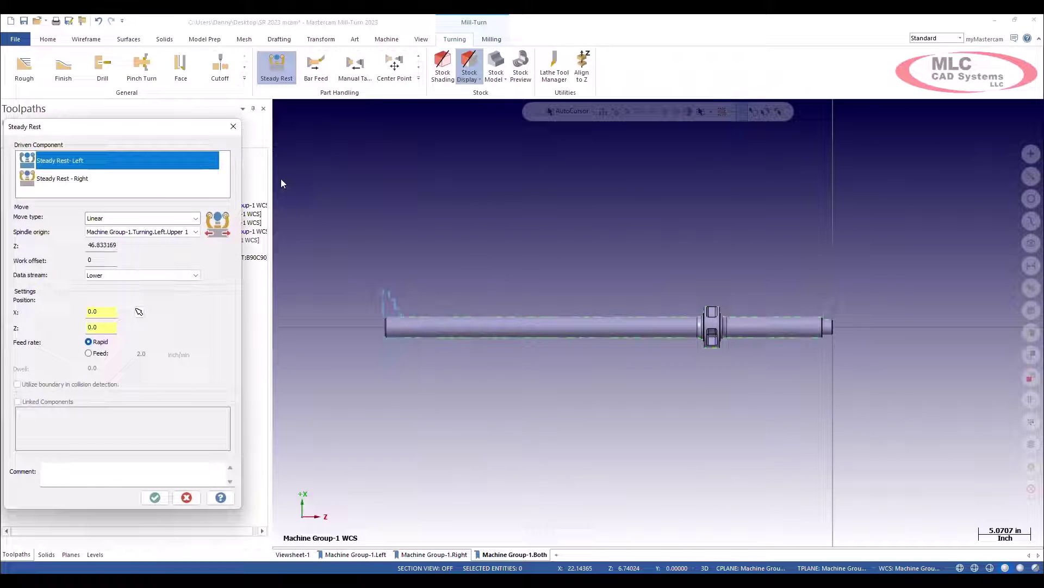
pyautogui.click(87, 180)
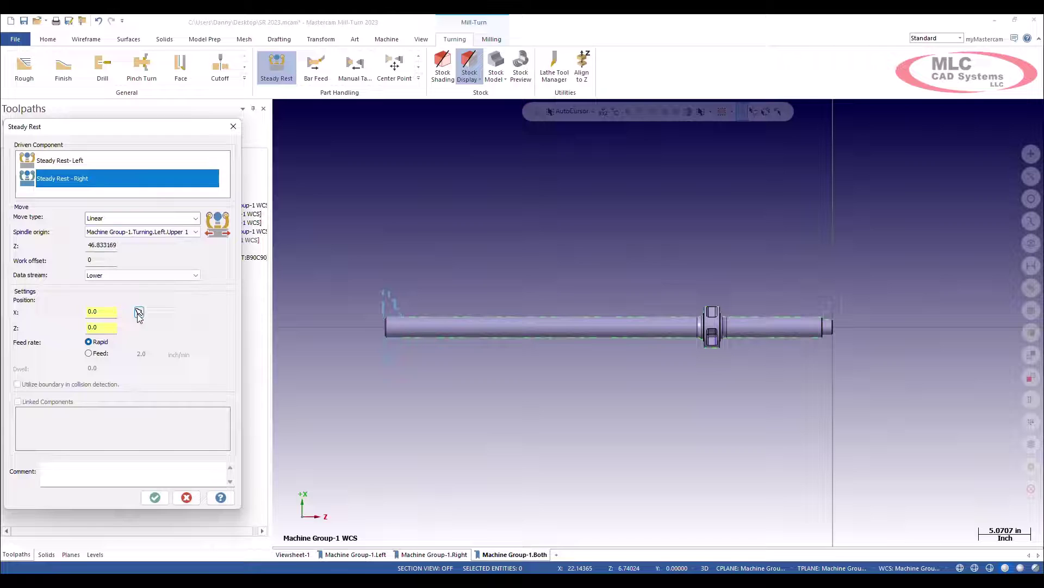
# - Position the right rest at -2 from the shaft's right end (Z -3.0) and create the move
pyautogui.click(139, 311)
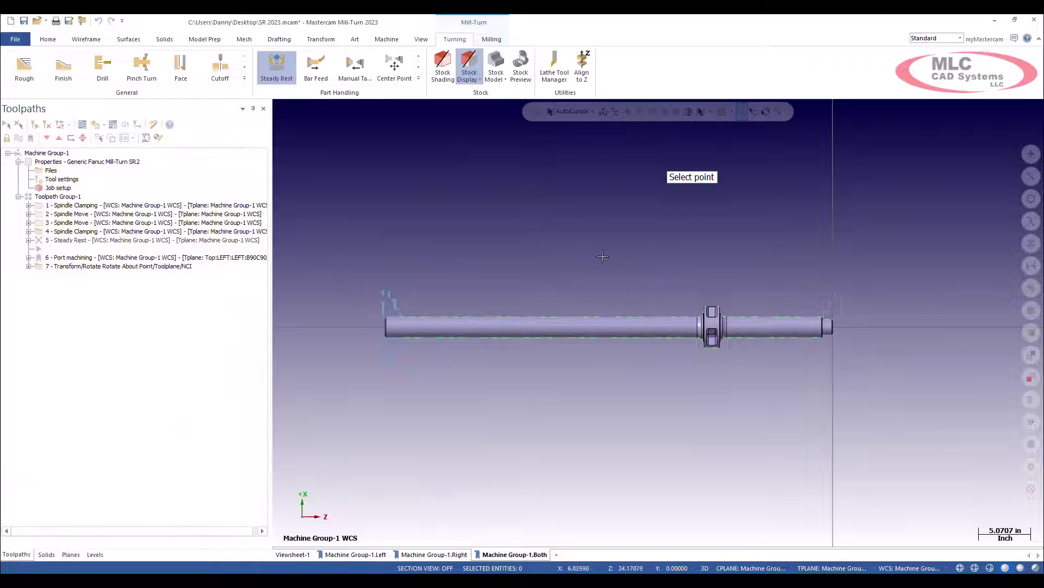
pyautogui.click(593, 111)
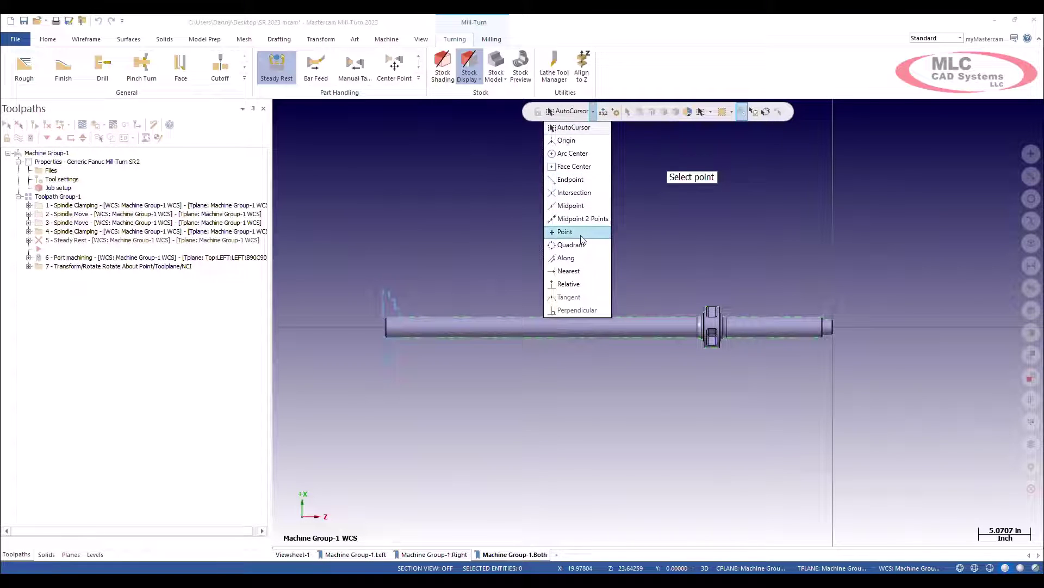
pyautogui.click(568, 283)
pyautogui.click(824, 328)
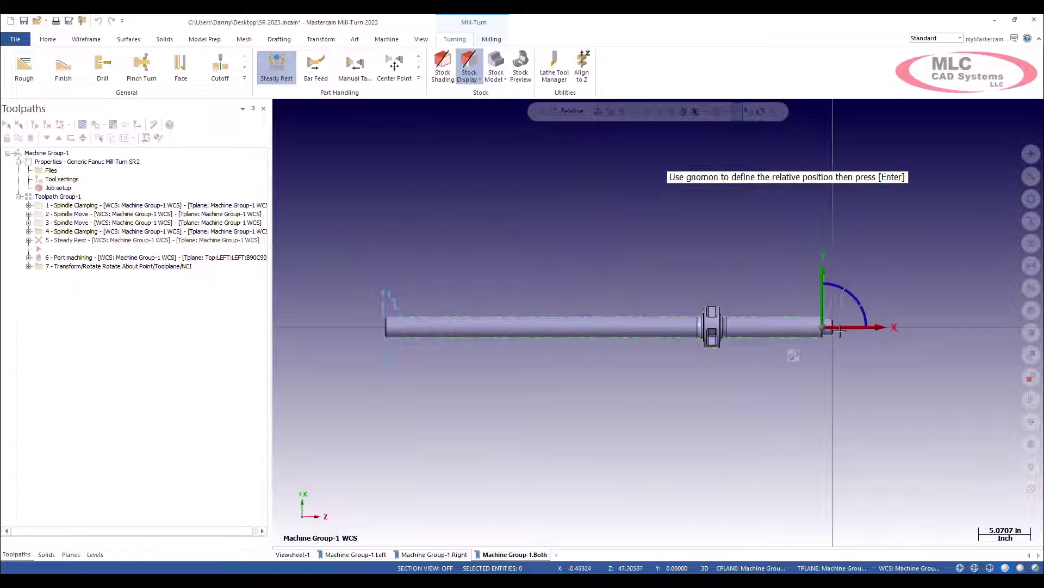
pyautogui.moveTo(843, 329); pyautogui.dragTo(789, 328)
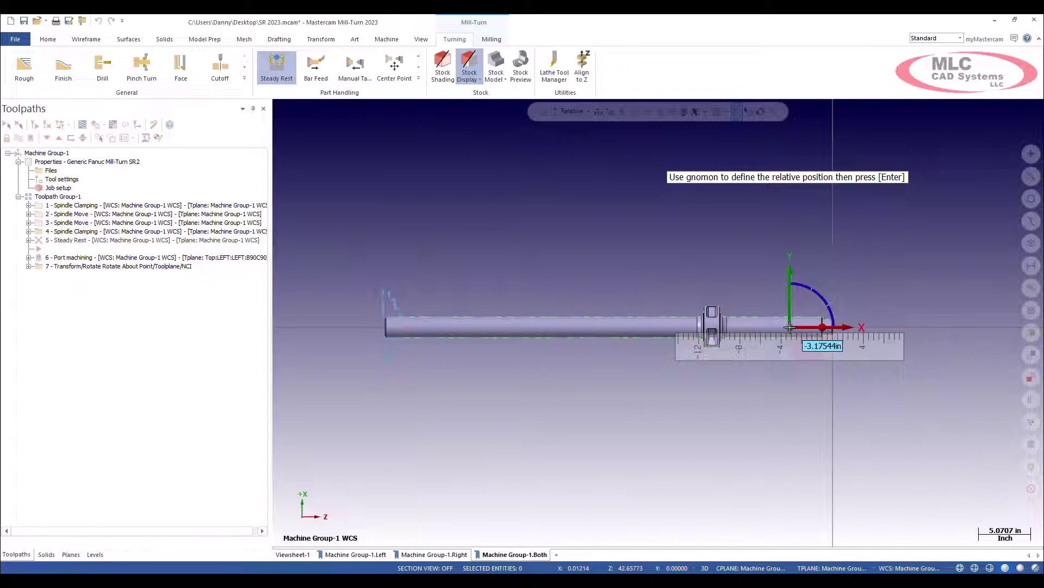
pyautogui.press('Tab')
pyautogui.write('-2')
pyautogui.press('Return')
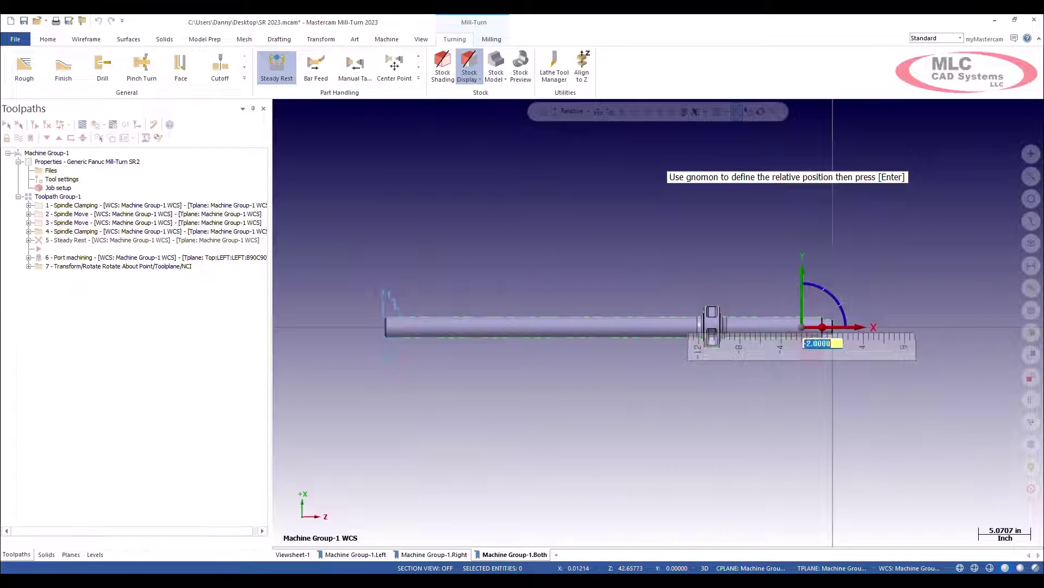
pyautogui.press('Return')
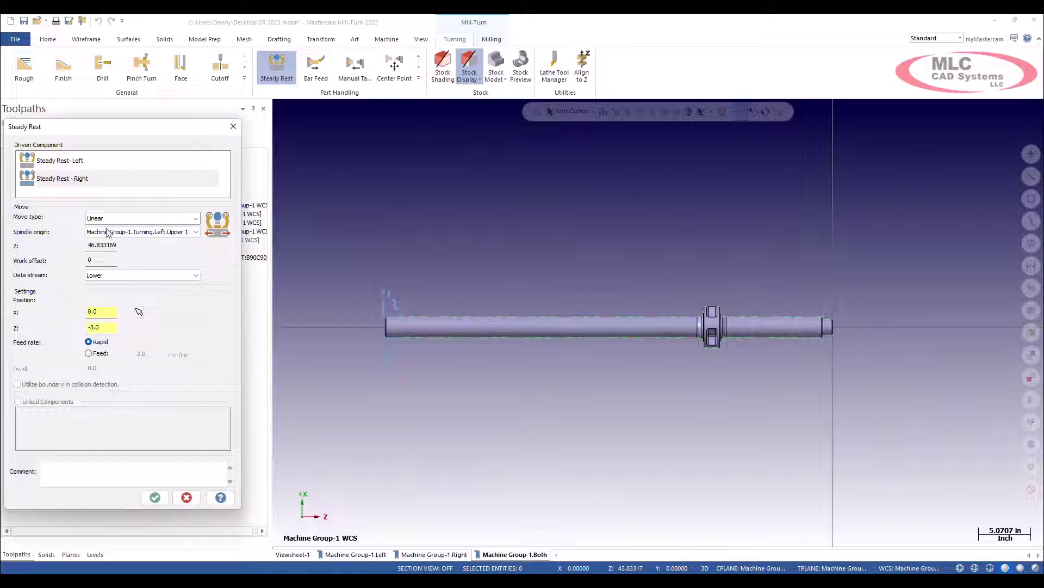
pyautogui.click(162, 493)
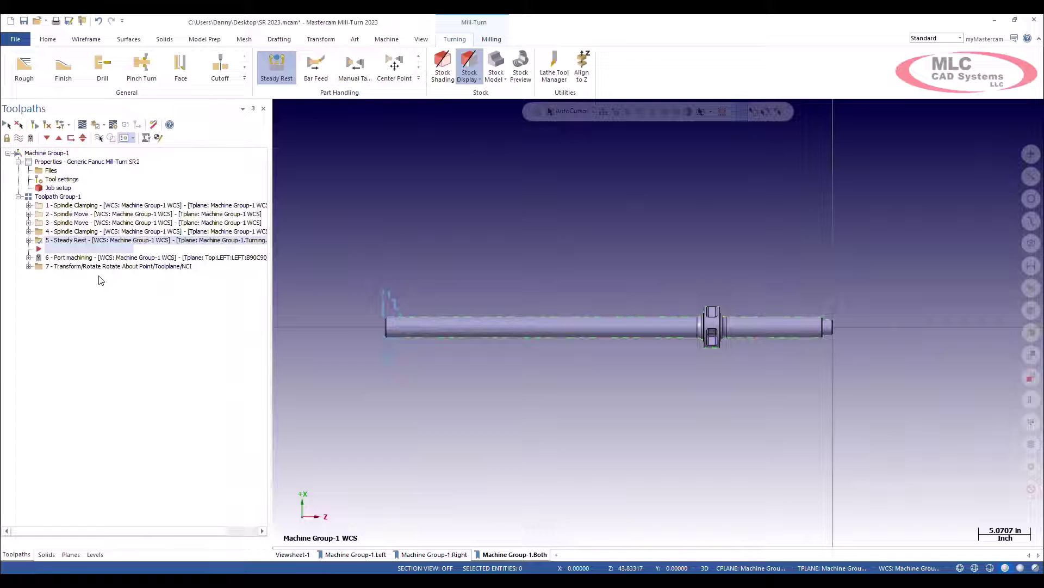
# - Add a Steady Rest operation with Move type Clamp for Steady Rest - Right
pyautogui.click(277, 65)
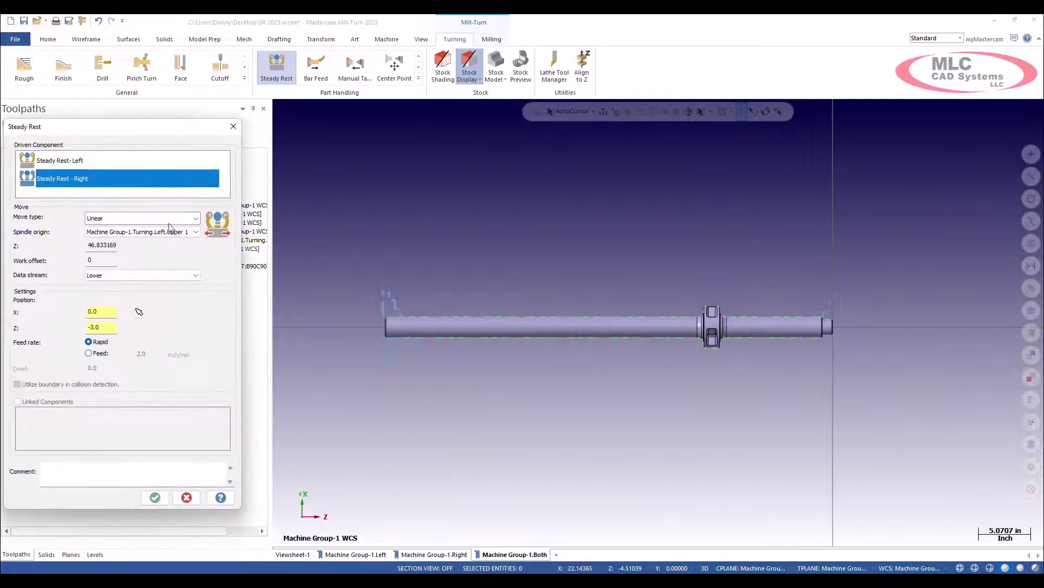
pyautogui.click(137, 218)
pyautogui.click(130, 236)
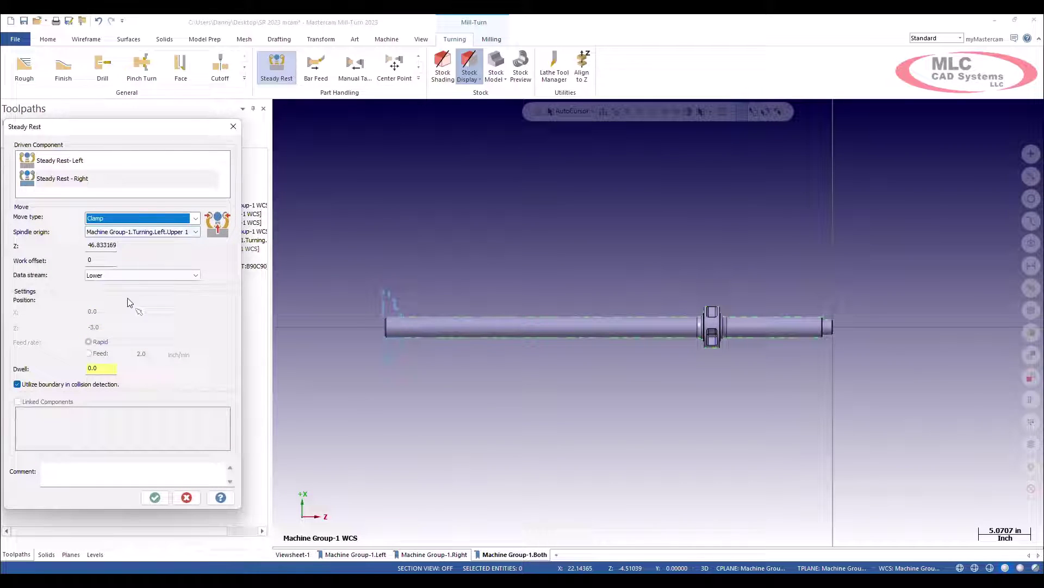
pyautogui.click(156, 497)
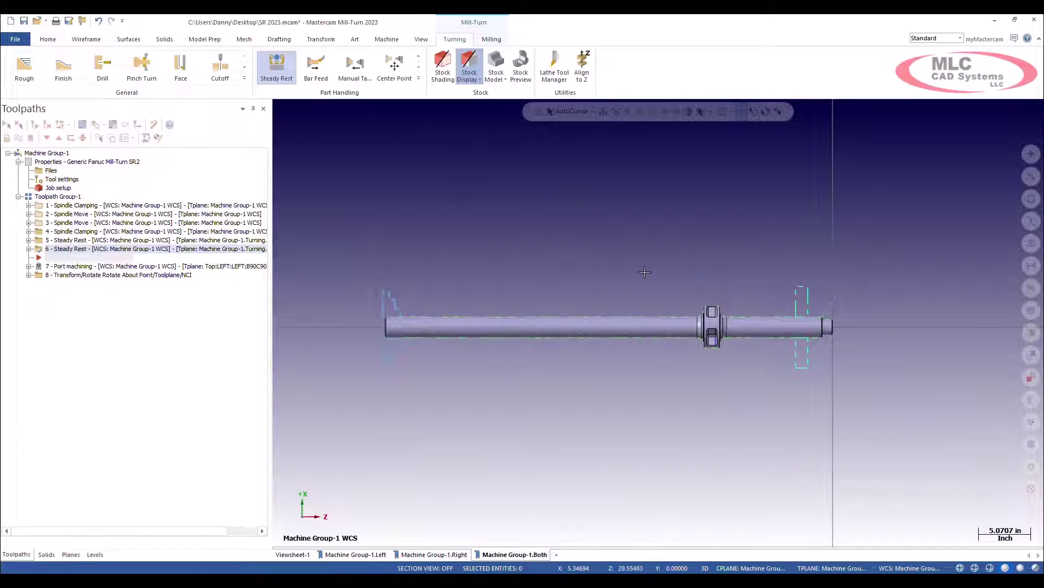
# - Change operation 5's right steady rest Z from -3.0 to -4.0 and regenerate operation 6
pyautogui.click(28, 240)
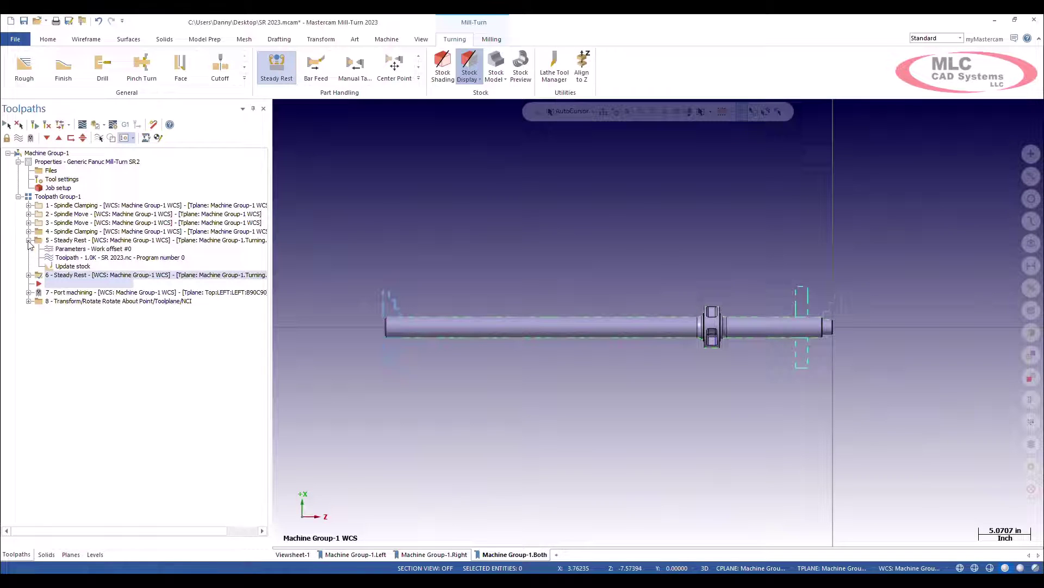
pyautogui.click(48, 250)
pyautogui.moveTo(112, 327); pyautogui.dragTo(78, 326)
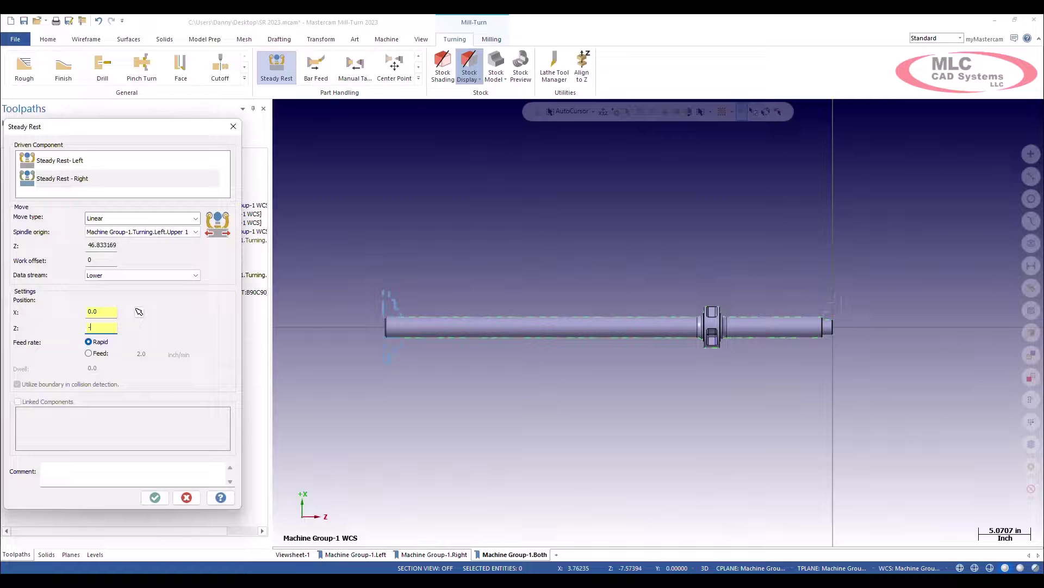
pyautogui.click(154, 497)
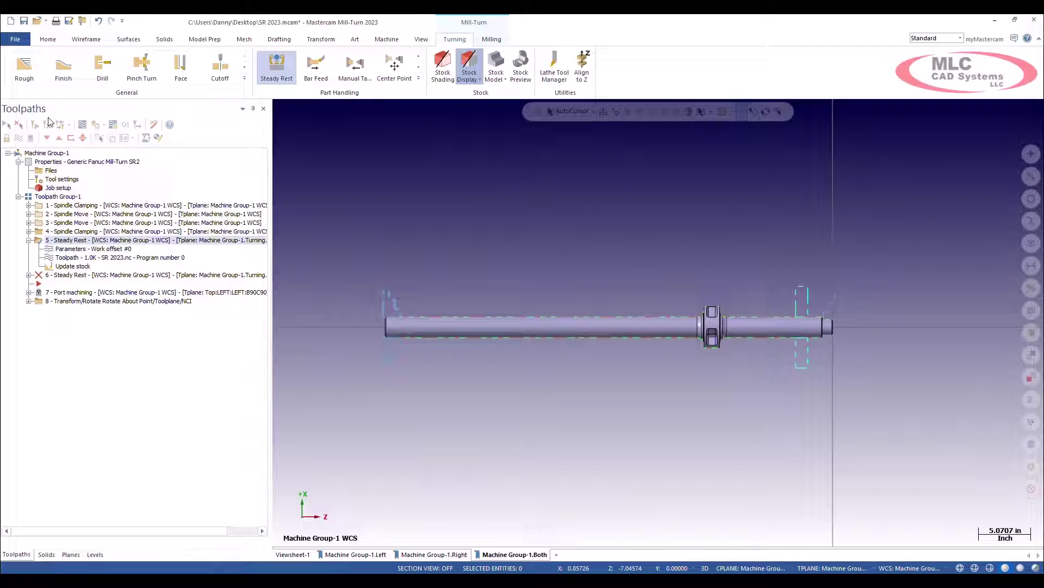
pyautogui.click(47, 124)
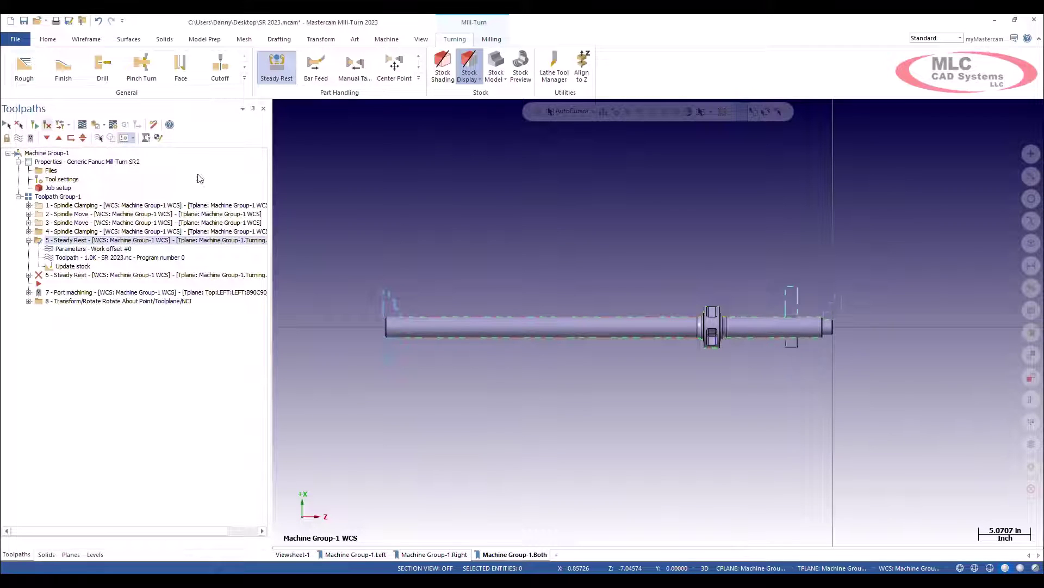
pyautogui.click(29, 240)
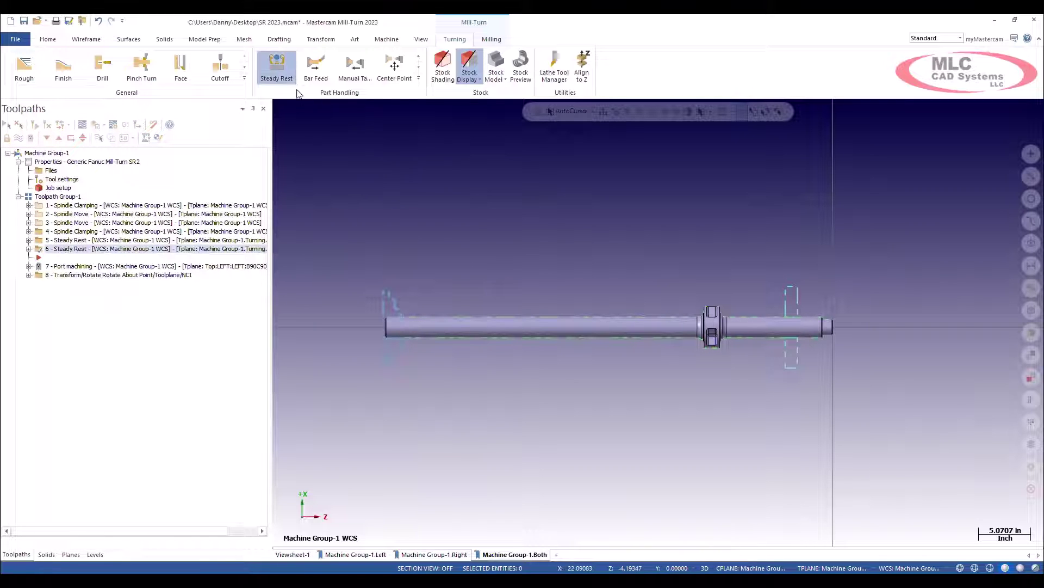
# - Move Steady Rest - Left linearly to Z -19.16169, offset -6 from the shaft collar
pyautogui.click(279, 69)
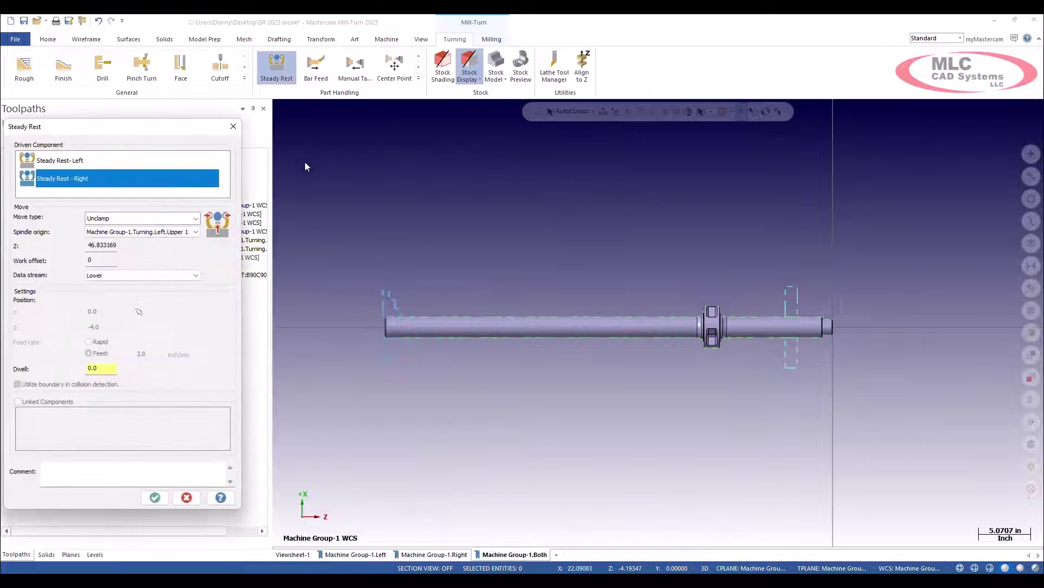
pyautogui.click(102, 164)
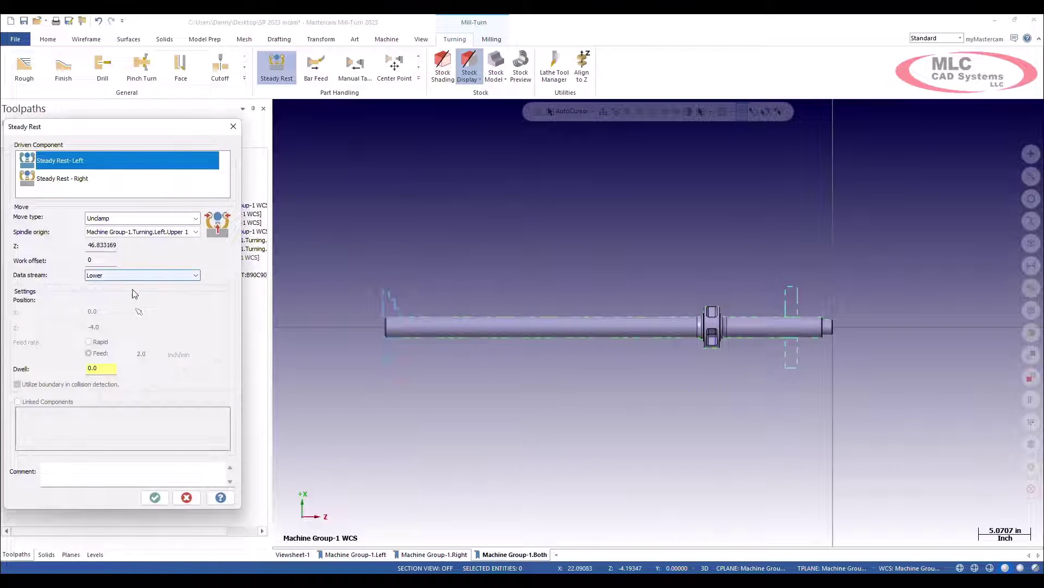
pyautogui.click(136, 218)
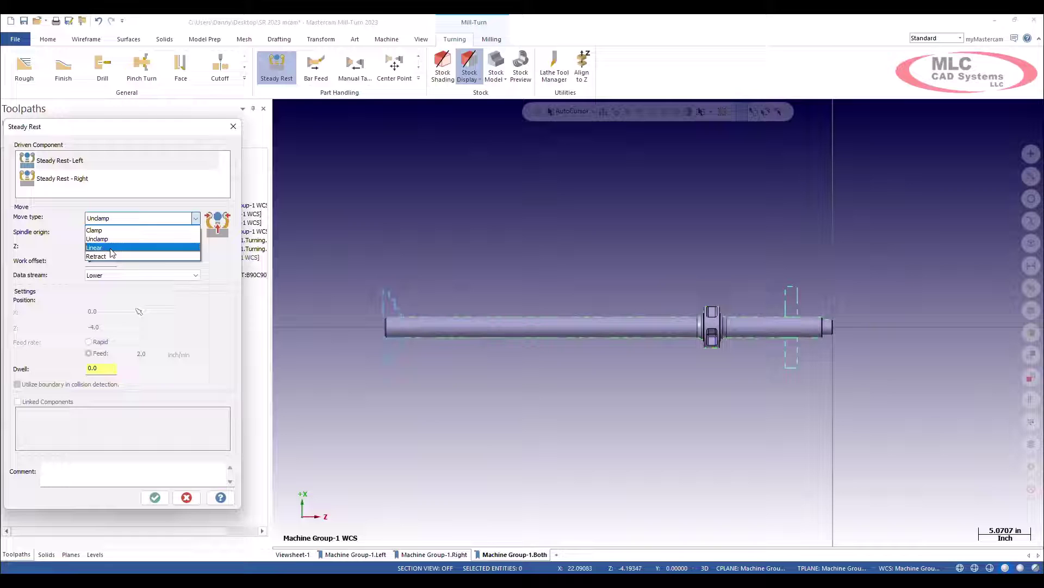
pyautogui.click(114, 255)
pyautogui.click(138, 311)
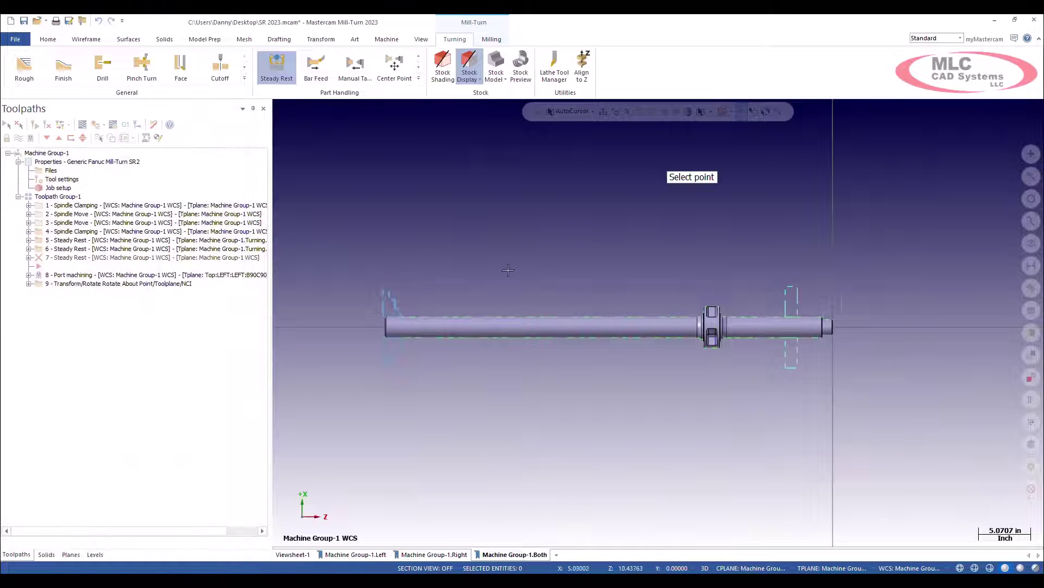
pyautogui.click(593, 111)
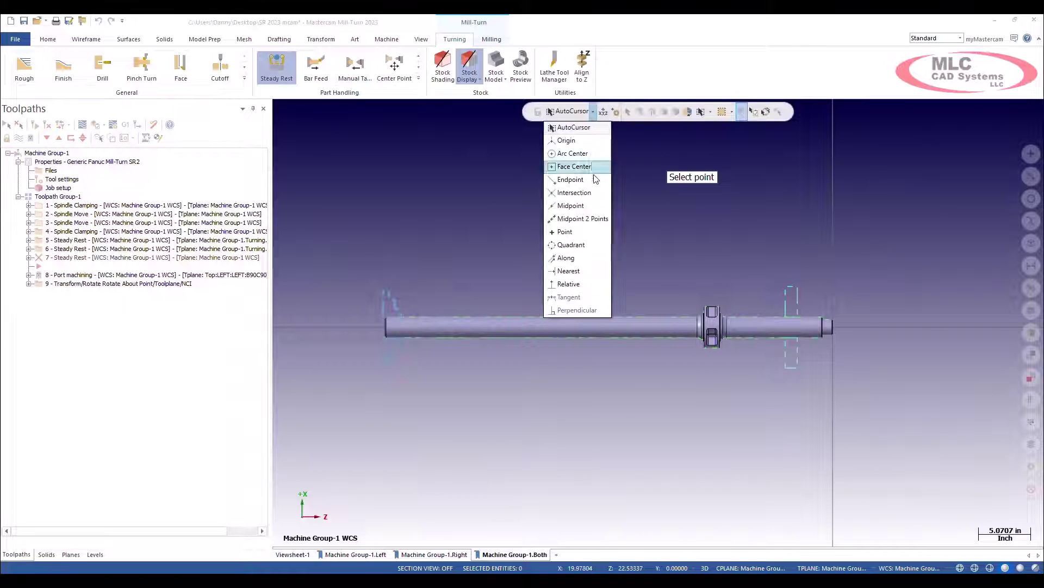
pyautogui.click(580, 272)
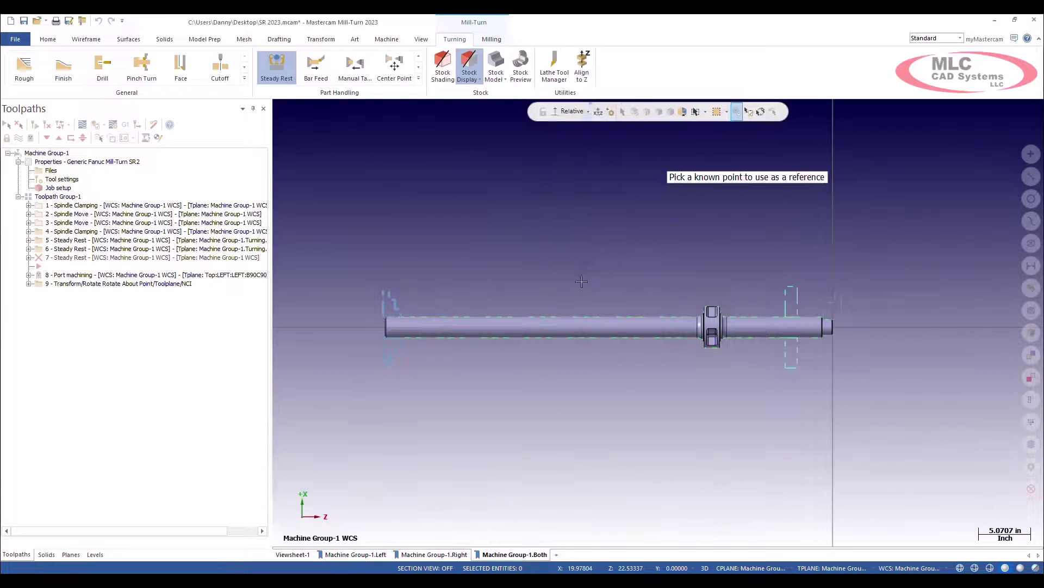
pyautogui.click(697, 329)
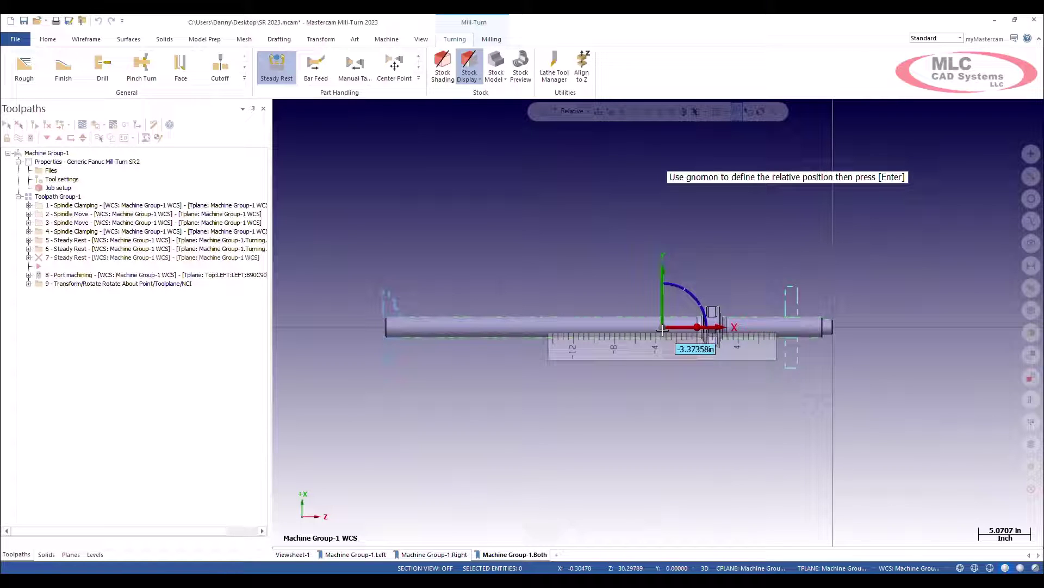
pyautogui.write('-6.')
pyautogui.press('Return')
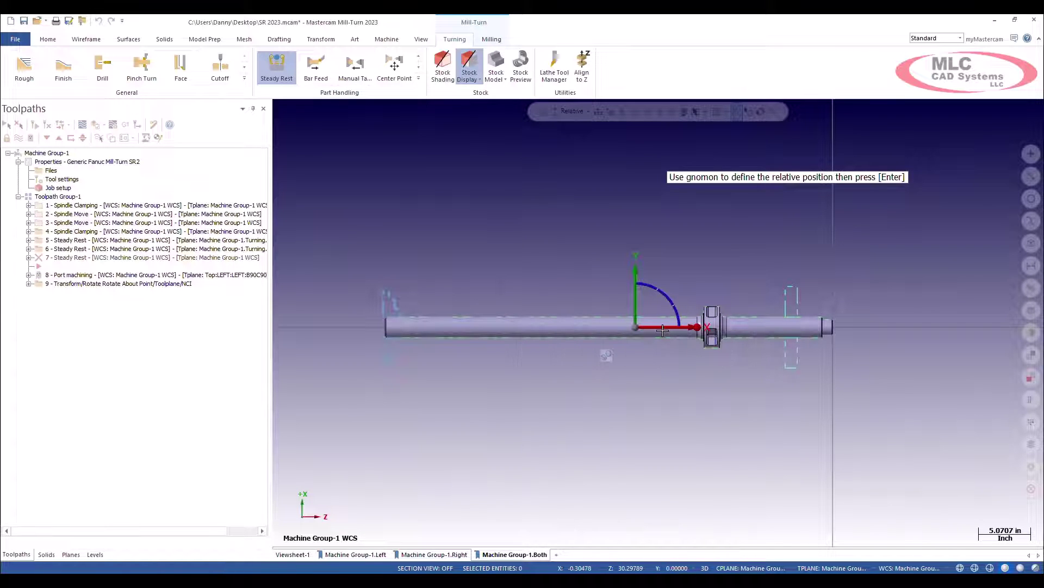
pyautogui.press('Return')
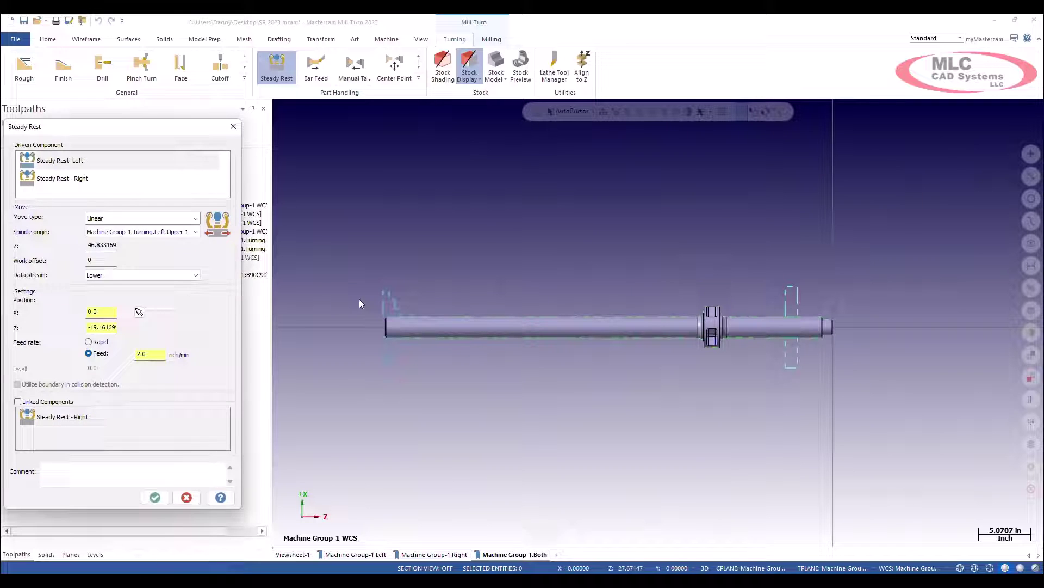
pyautogui.click(155, 497)
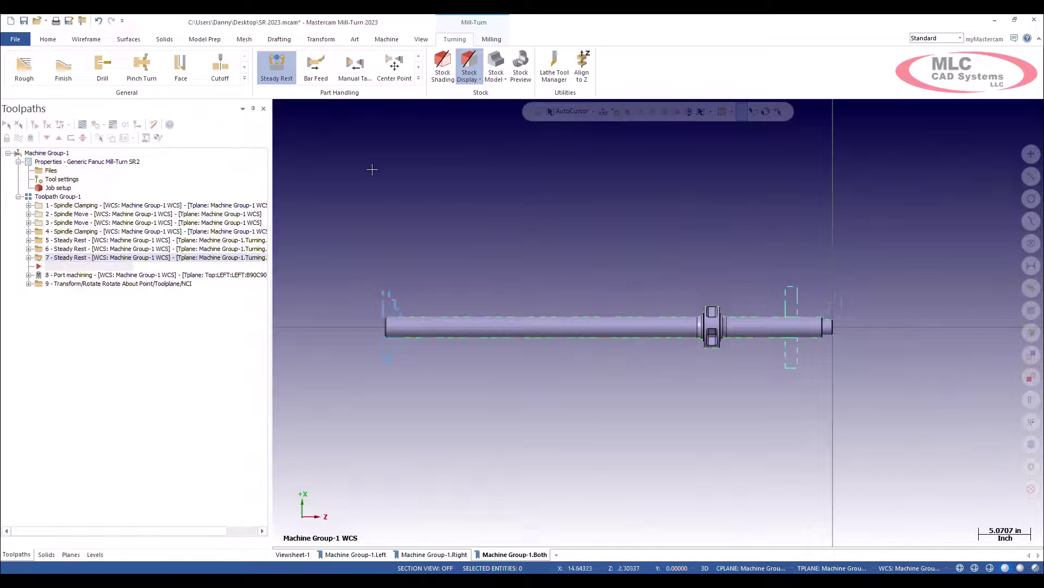
# - Add a Clamp steady rest operation for the left rest and select the whole toolpath group
pyautogui.click(277, 68)
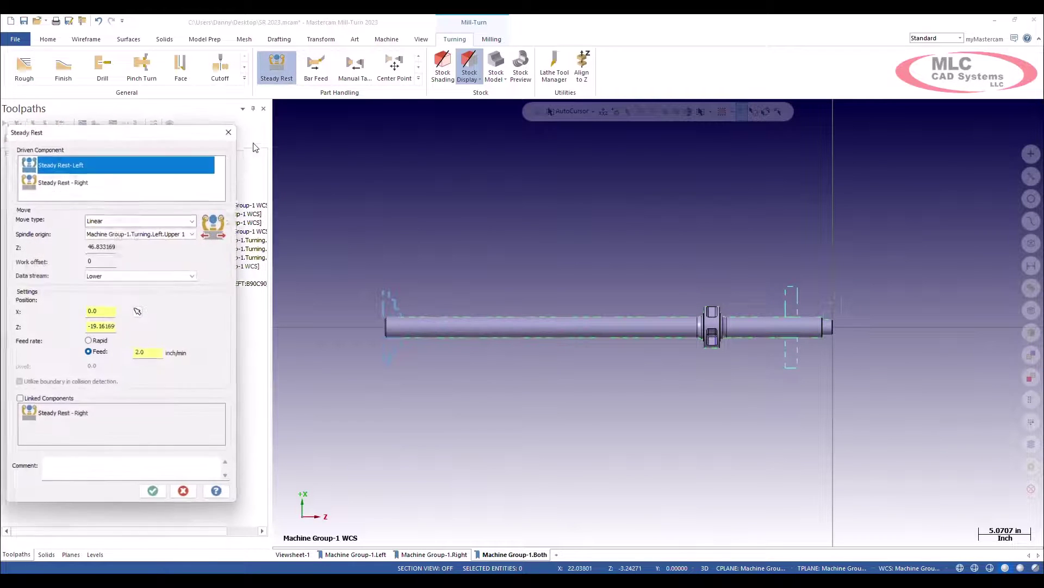
pyautogui.click(111, 219)
pyautogui.click(111, 235)
pyautogui.click(155, 497)
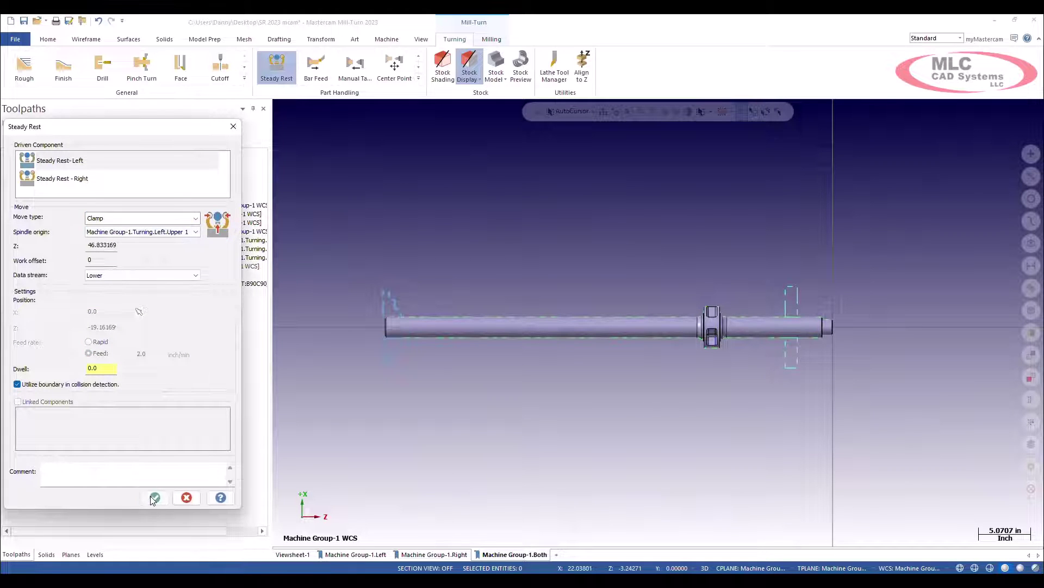
pyautogui.click(75, 198)
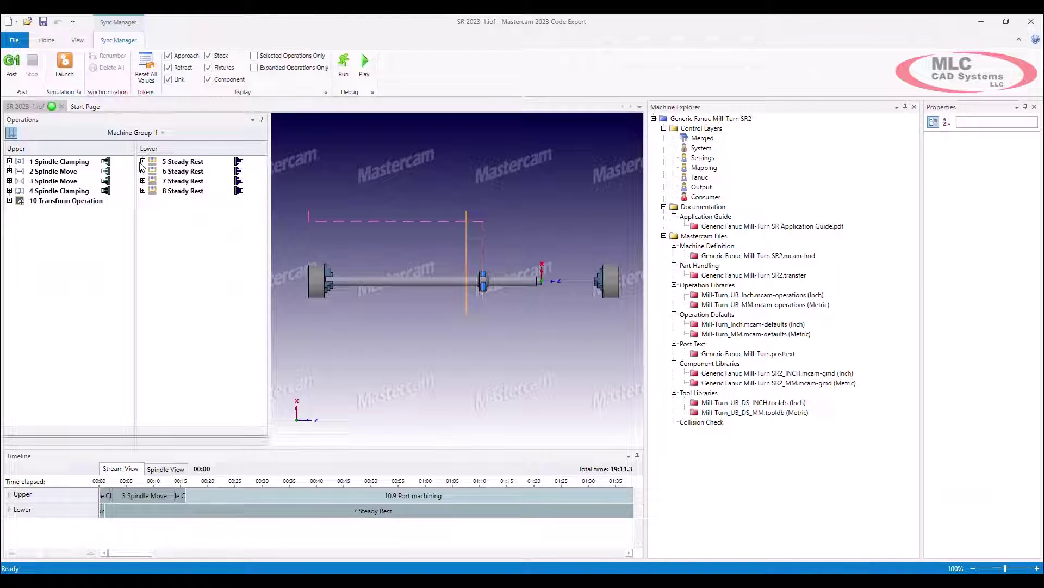
# - Link 5 Steady Rest's Linear move to 4 Spindle Clamping's End as Sync 1
pyautogui.click(9, 191)
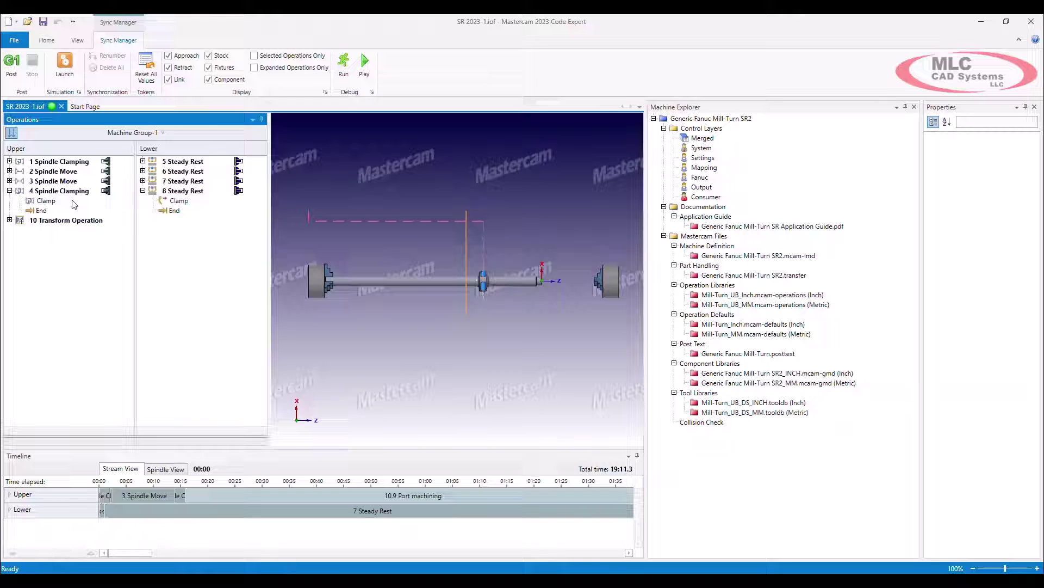
pyautogui.click(143, 161)
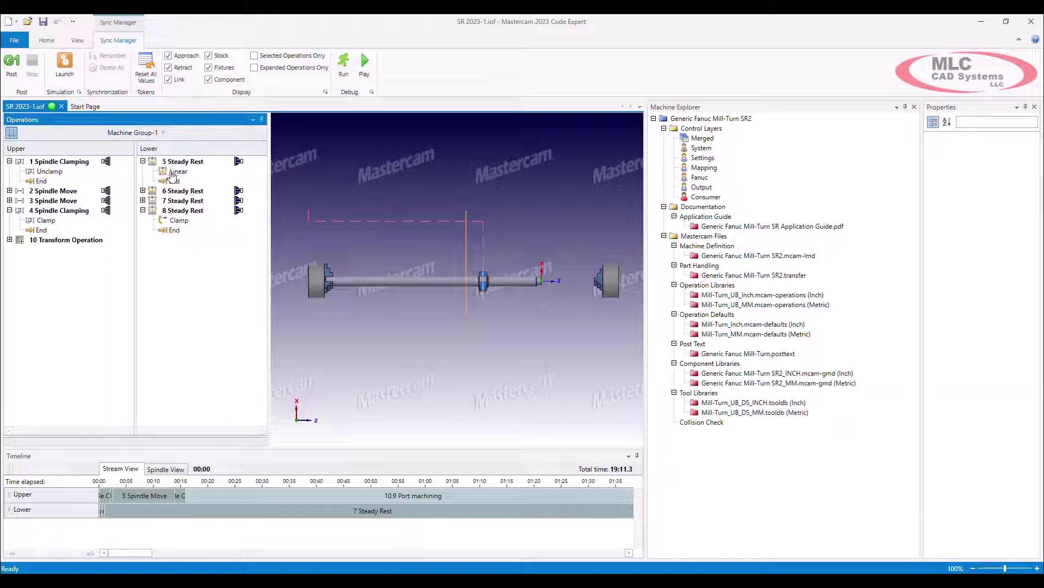
pyautogui.moveTo(172, 175); pyautogui.dragTo(46, 235)
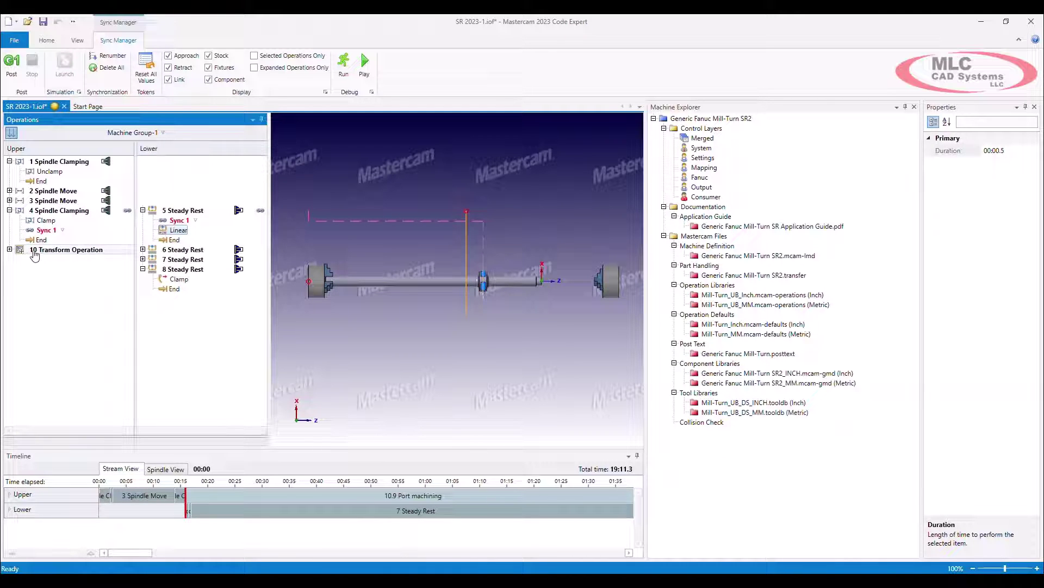
# - Create Sync 2 so 10.9 Port machining's 0.25 Lollipop Cutter step follows 8 Steady Rest's clamp
pyautogui.click(10, 250)
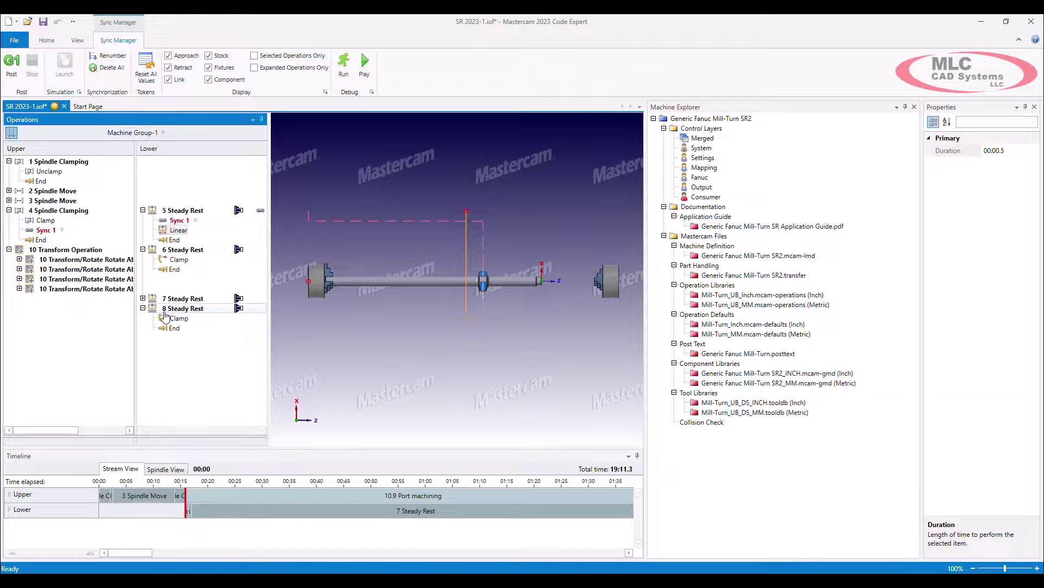
pyautogui.click(19, 260)
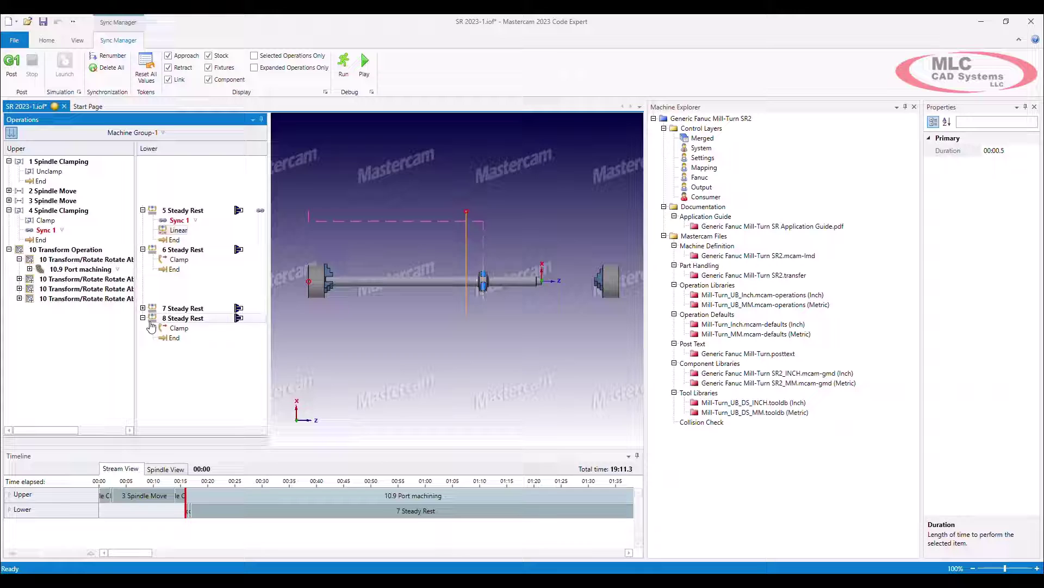
pyautogui.click(171, 340)
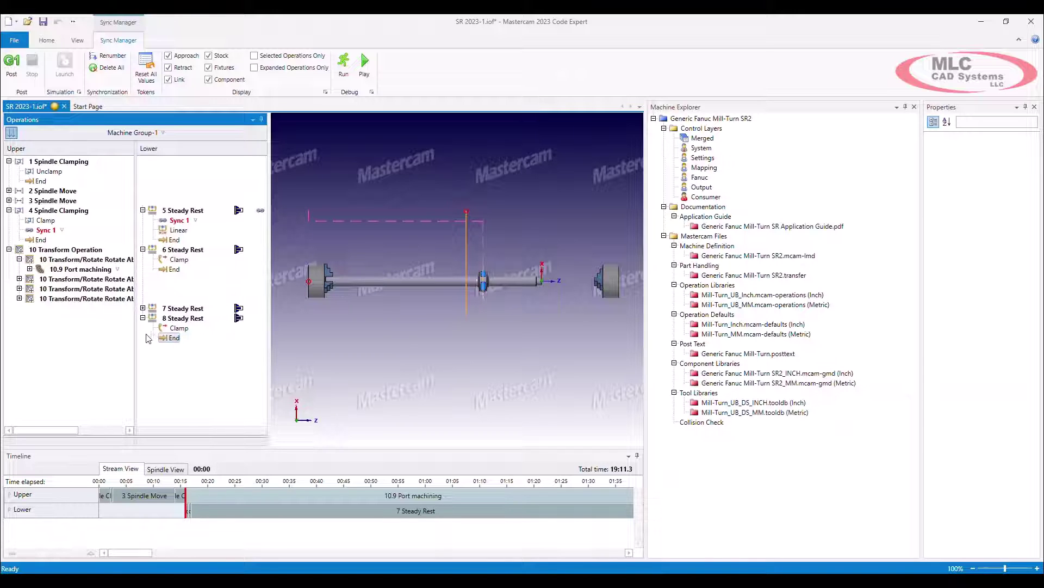
pyautogui.click(29, 269)
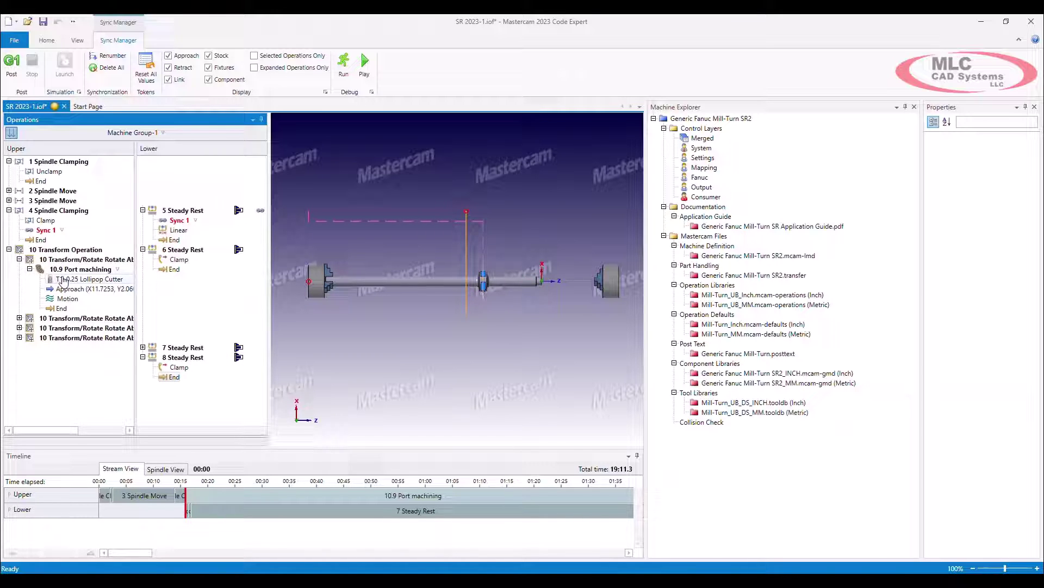
pyautogui.click(87, 279)
pyautogui.moveTo(87, 281); pyautogui.dragTo(163, 359)
pyautogui.moveTo(103, 429); pyautogui.dragTo(68, 429)
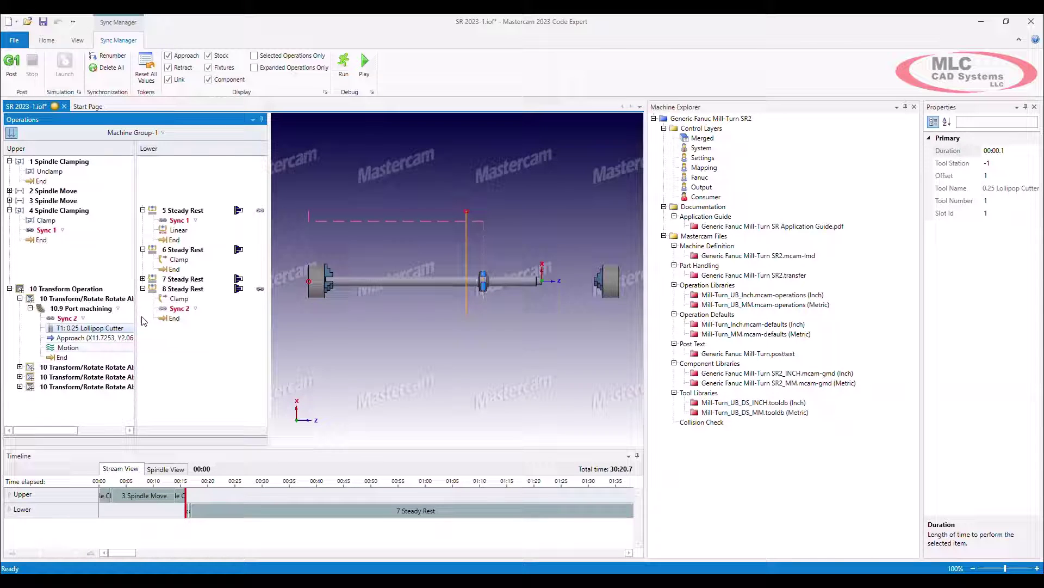
pyautogui.moveTo(60, 210); pyautogui.dragTo(164, 210)
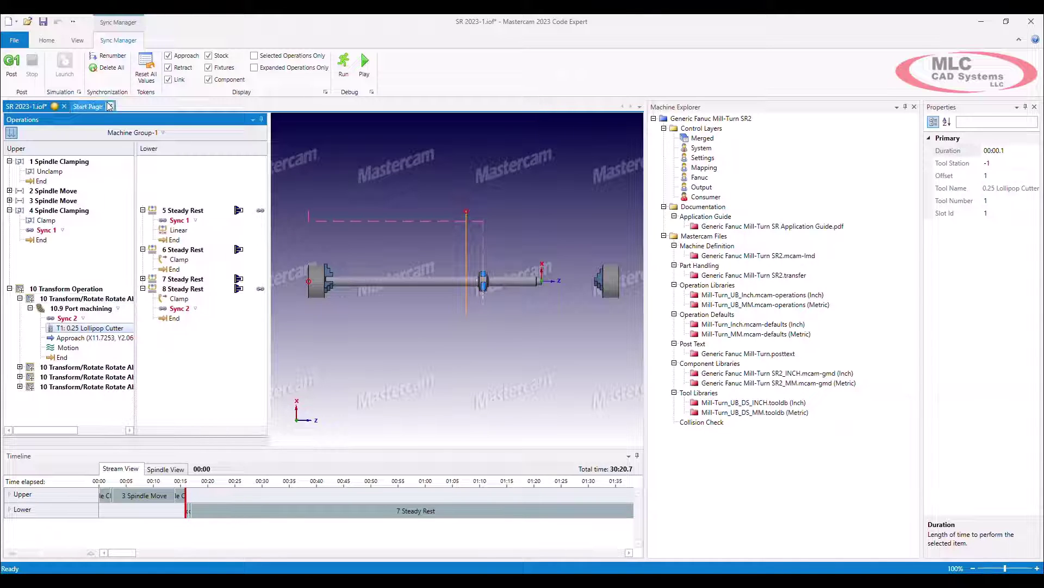
# - Save SR 2023.mcam and play the machine simulation in a tilted, zoomed-in view
pyautogui.click(43, 22)
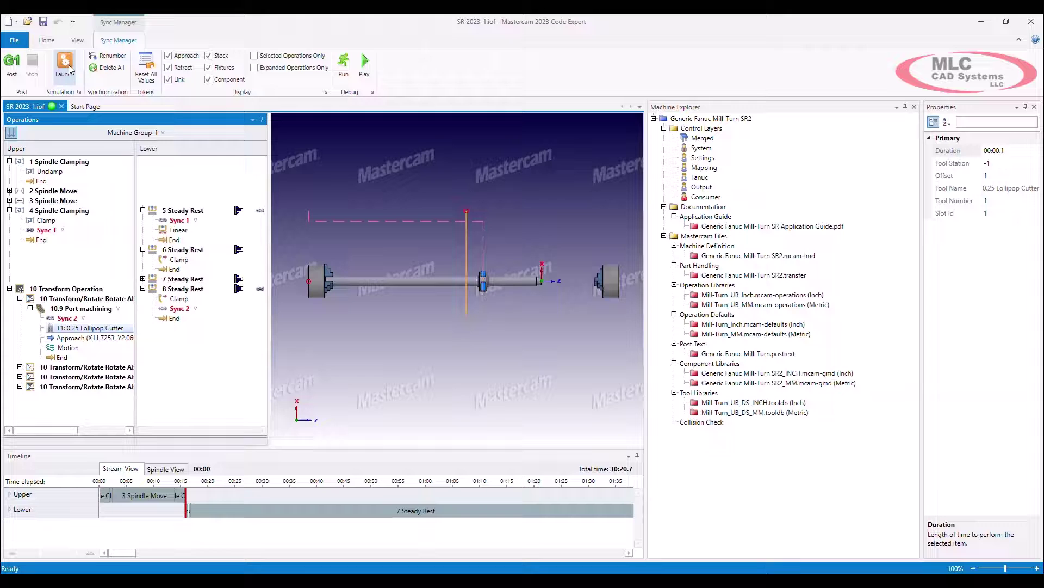
pyautogui.click(68, 68)
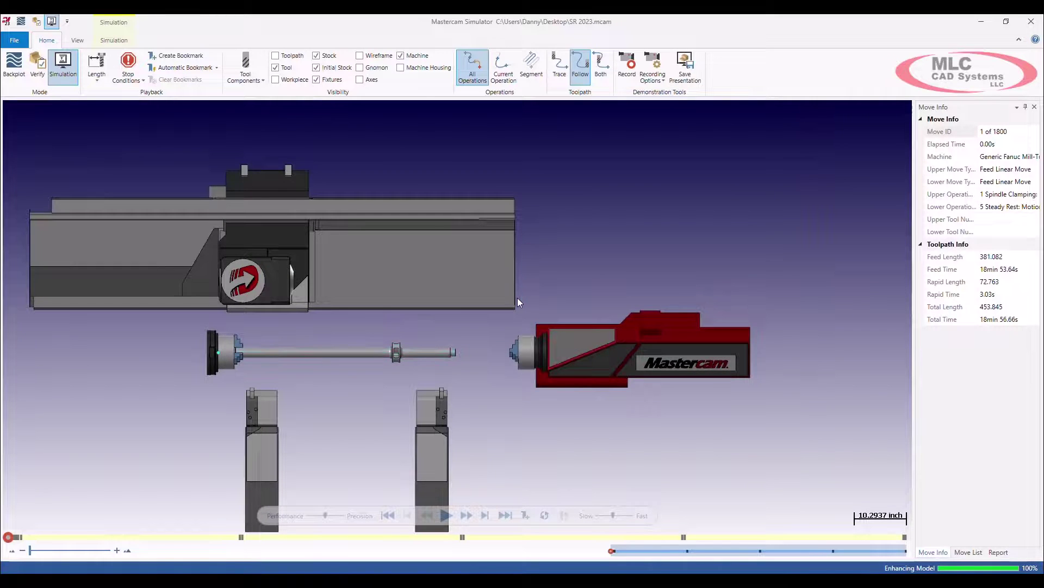
pyautogui.moveTo(518, 299); pyautogui.dragTo(336, 273, button='middle')
pyautogui.scroll(3, 336, 273)
pyautogui.scroll(1, 323, 267)
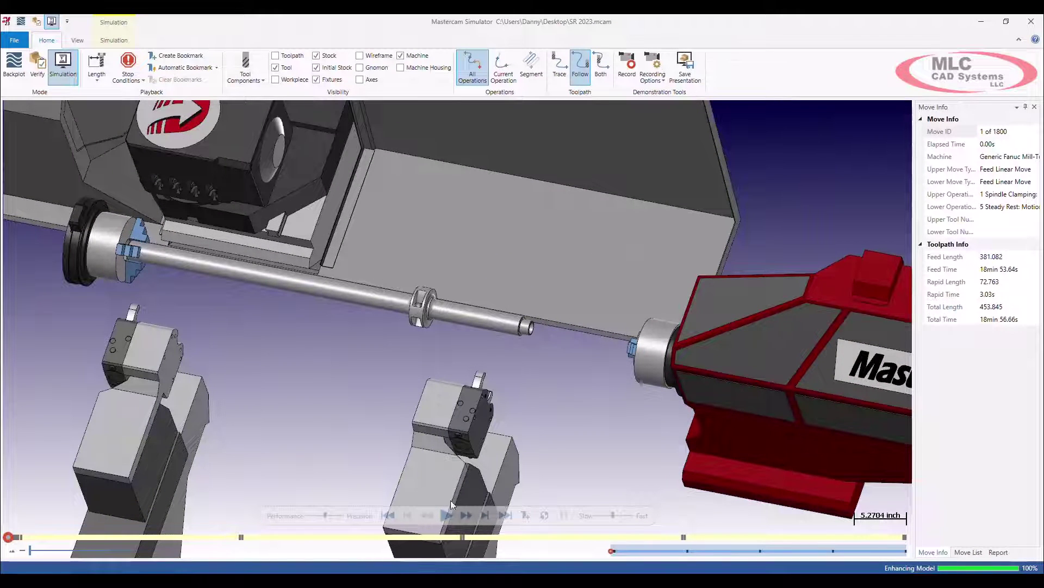
pyautogui.click(447, 515)
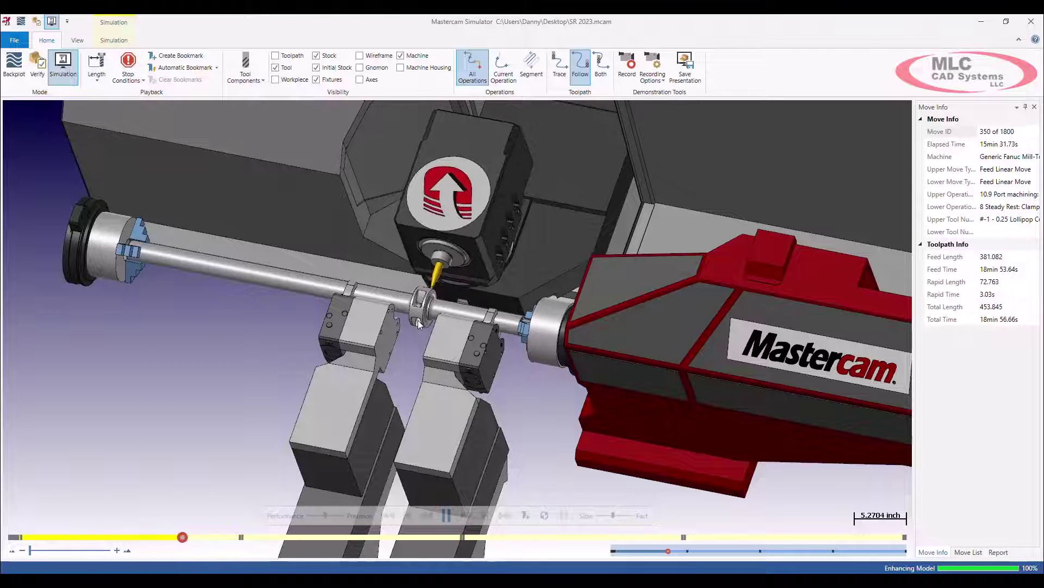
pyautogui.scroll(2, 417, 320)
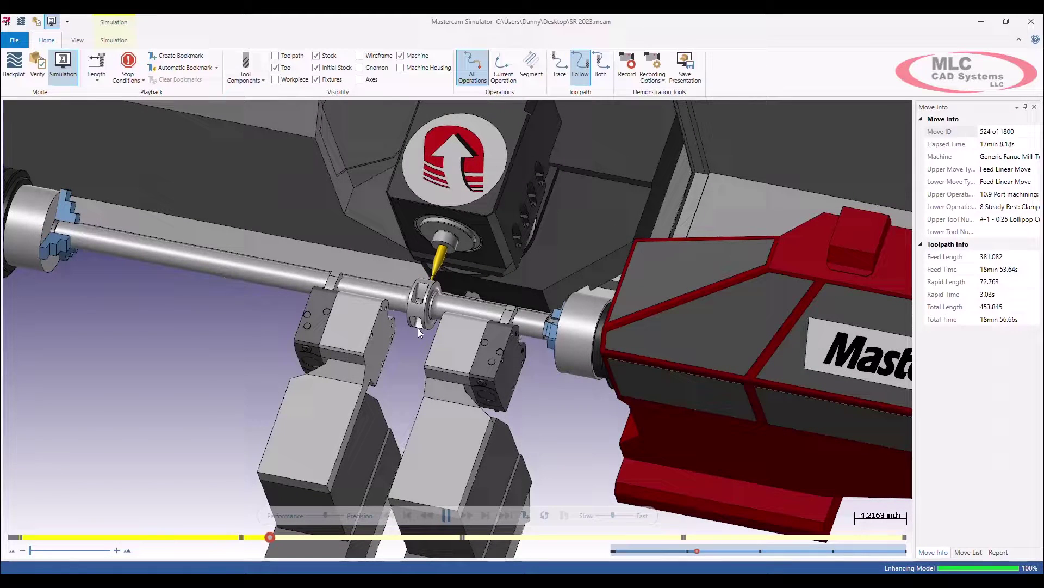